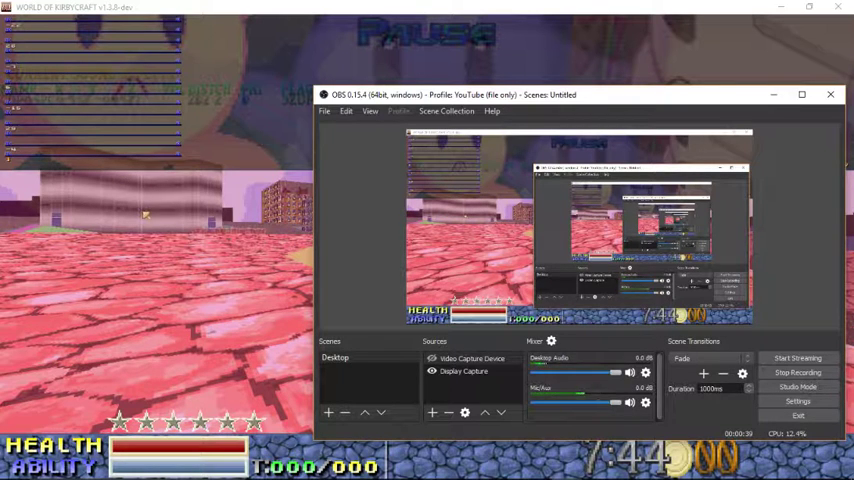
Step: Resume the game, circle toward the cop, then load the saved Hell City game at 7:44
{"action": "key", "text": "alt+Tab"}
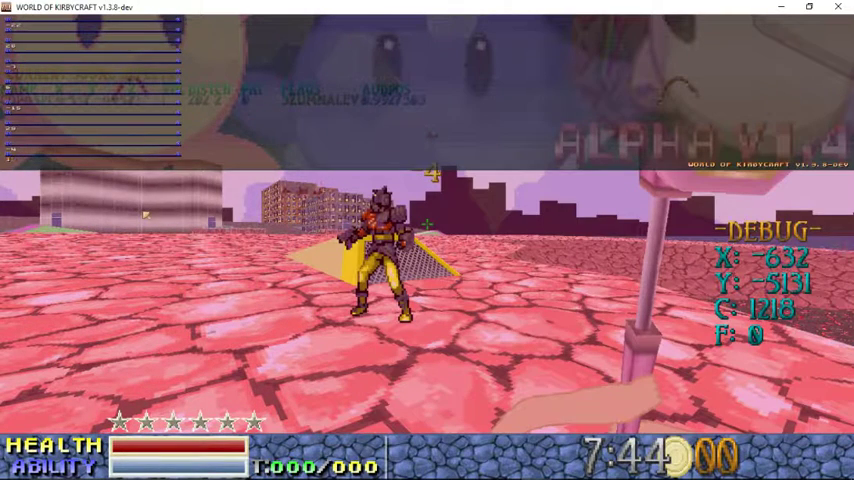
{"action": "key", "text": "w"}
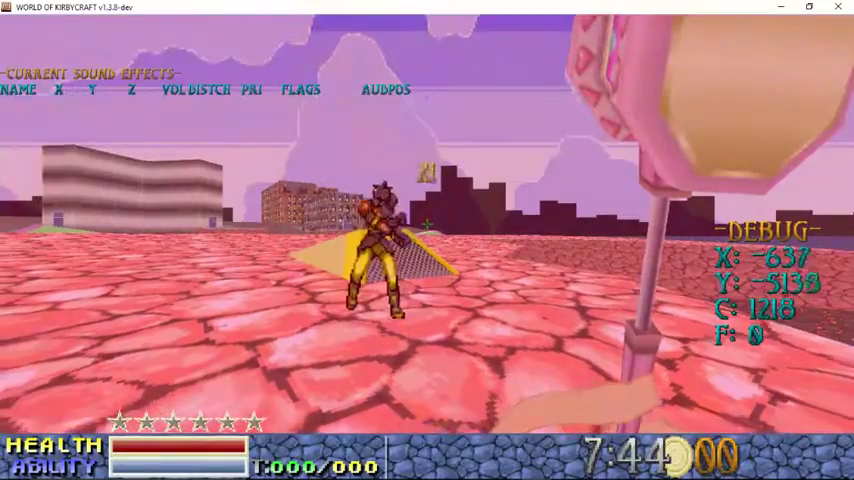
{"action": "key", "text": "w"}
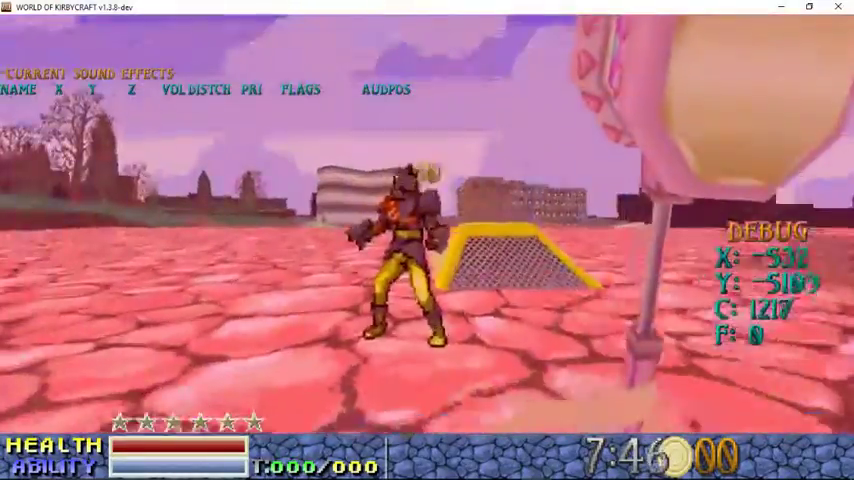
{"action": "key", "text": "w"}
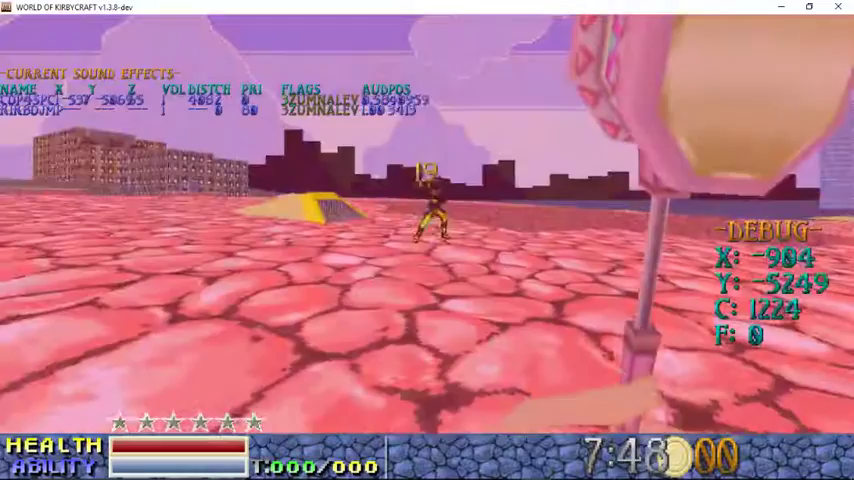
{"action": "key", "text": "F9"}
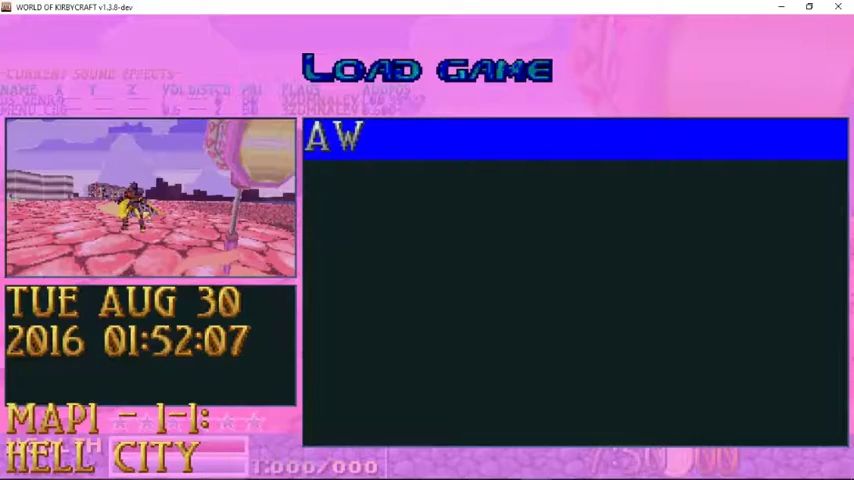
{"action": "key", "text": "Return"}
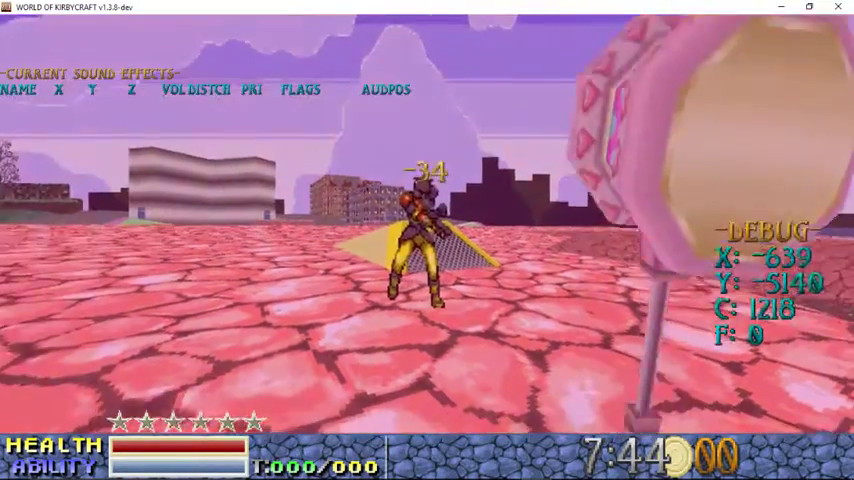
Step: Attack the cop with the umbrella weapon until several cops stand on the pink plaza
{"action": "key", "text": "w"}
{"action": "key", "text": "w"}
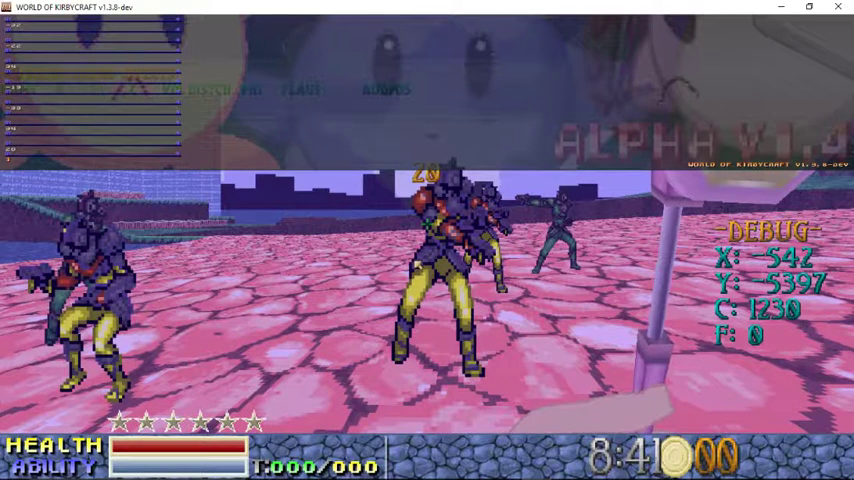
{"action": "type", "text": "freeze"}
Step: Cross the plaza to face the cops, briefly toggling the console
{"action": "key", "text": "Return"}
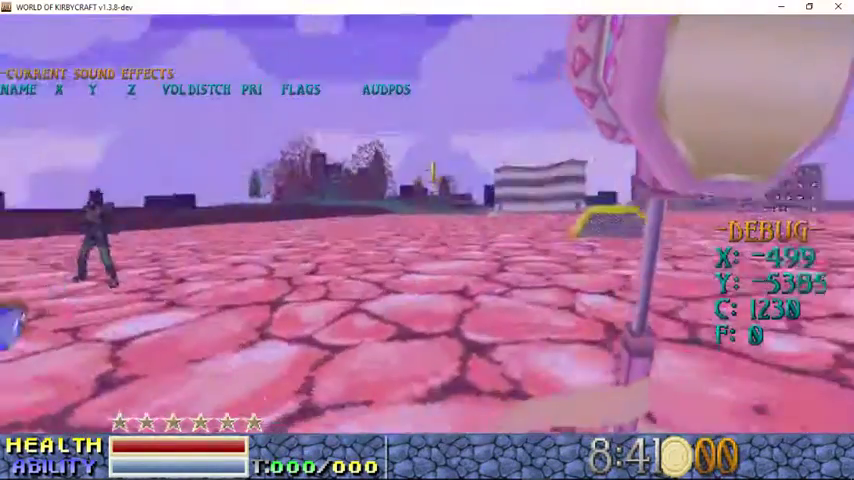
{"action": "key", "text": "w"}
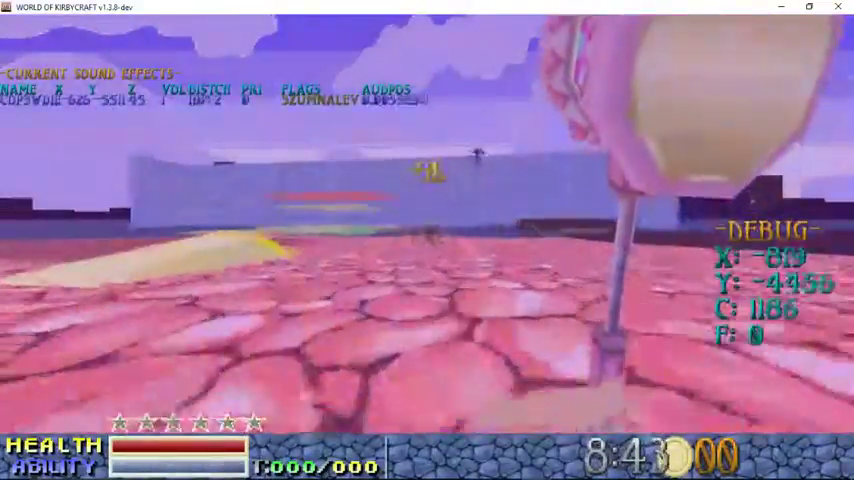
{"action": "key", "text": "w"}
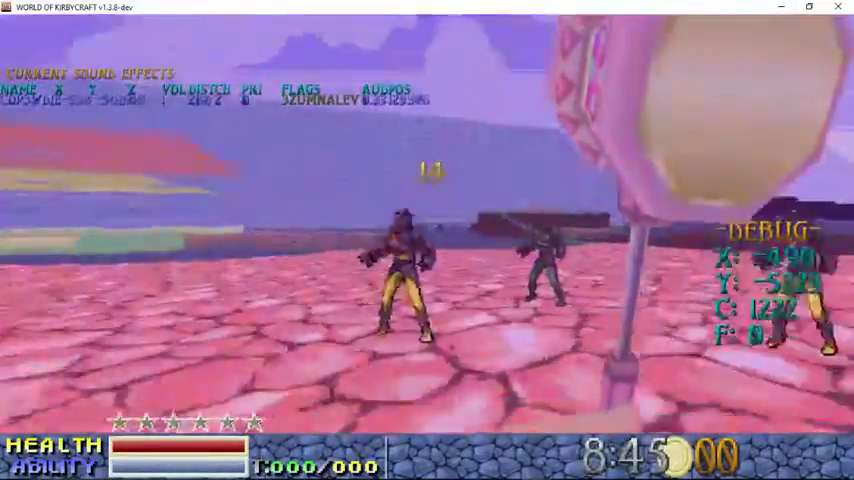
{"action": "key", "text": "Tab"}
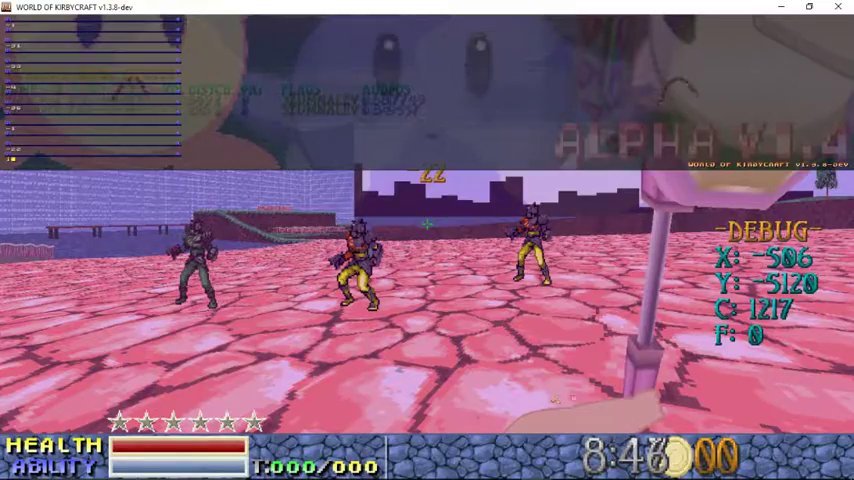
{"action": "key", "text": "Tab"}
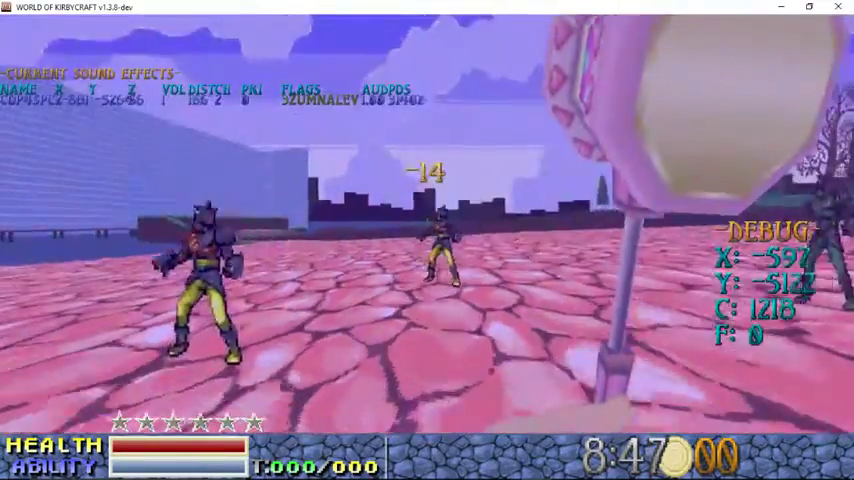
{"action": "key", "text": "w"}
Step: Charge into the cops, attack them and walk past across the plaza
{"action": "key", "text": "w"}
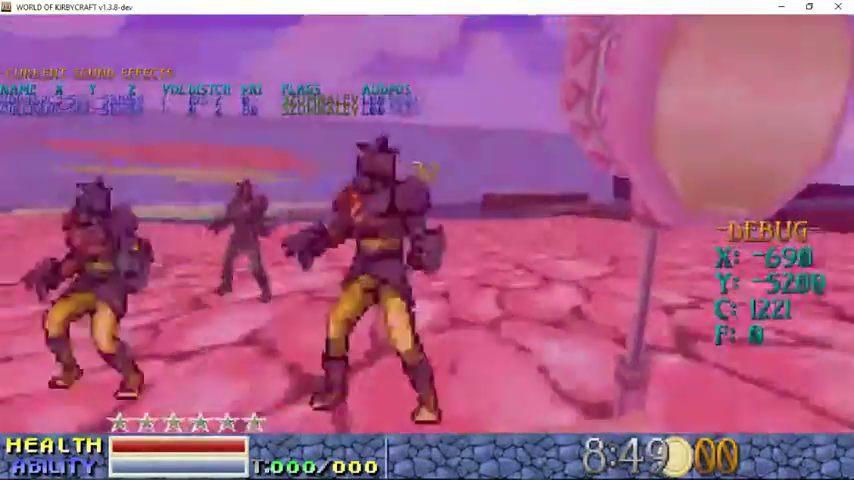
{"action": "key", "text": "w"}
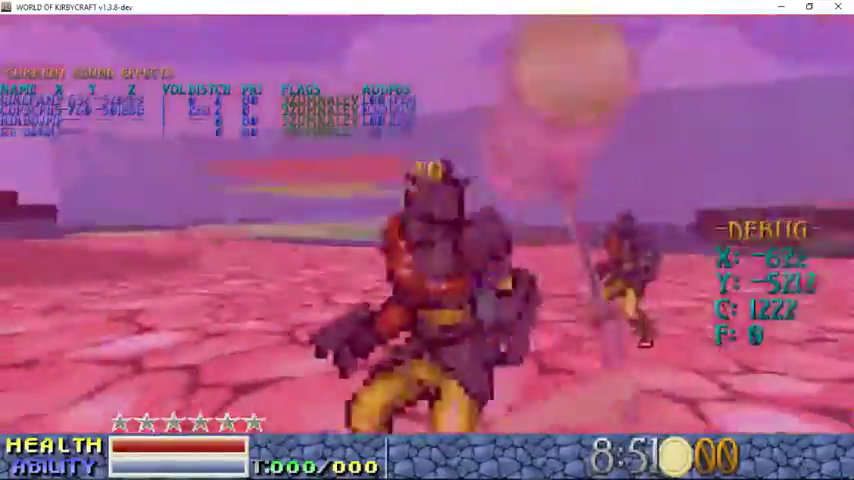
{"action": "key", "text": "w"}
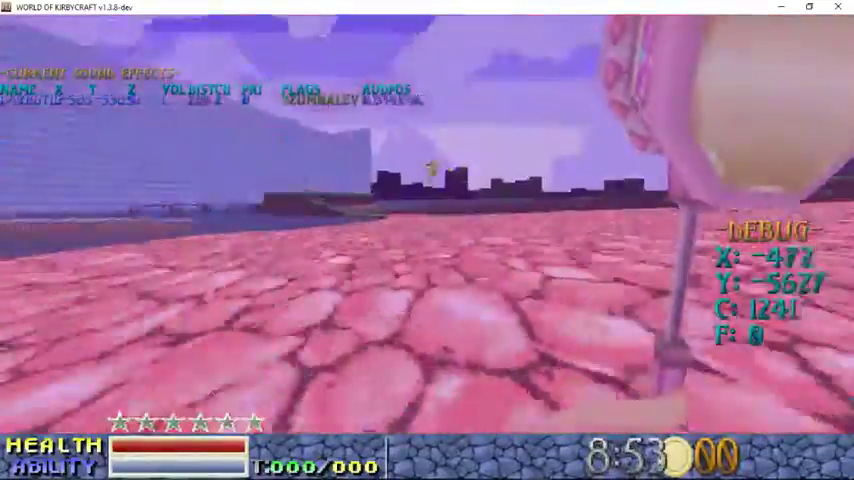
{"action": "key", "text": "w"}
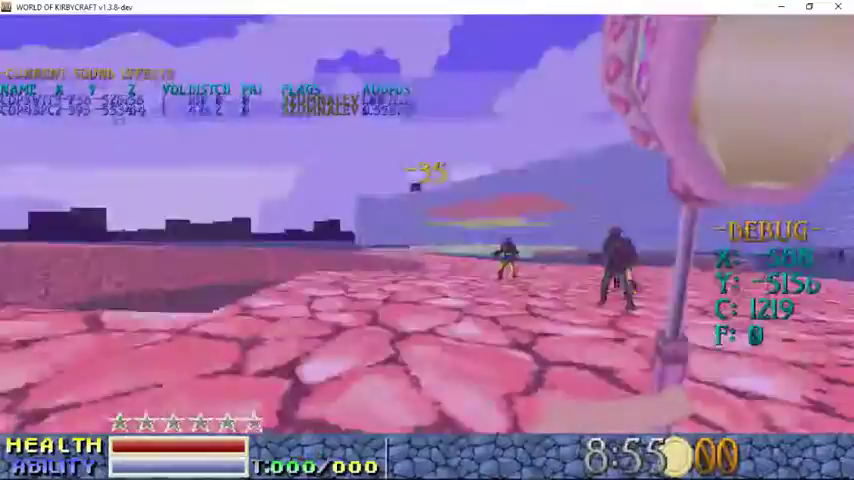
{"action": "key", "text": "w"}
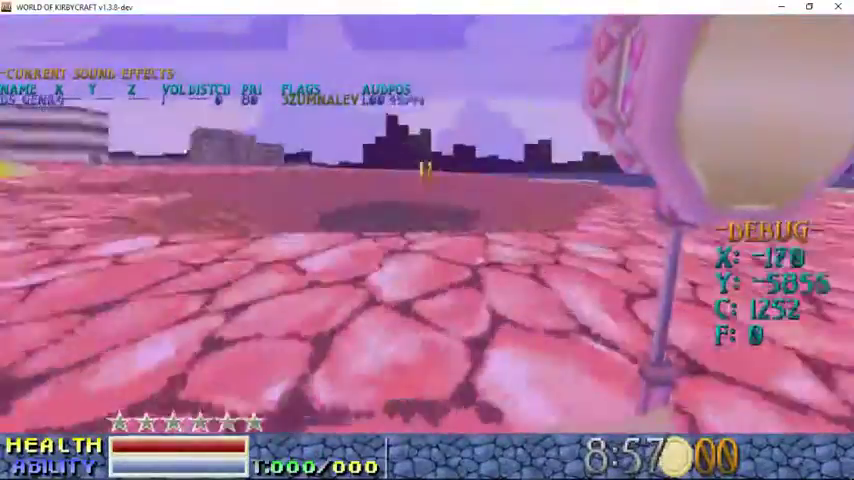
{"action": "key", "text": "w"}
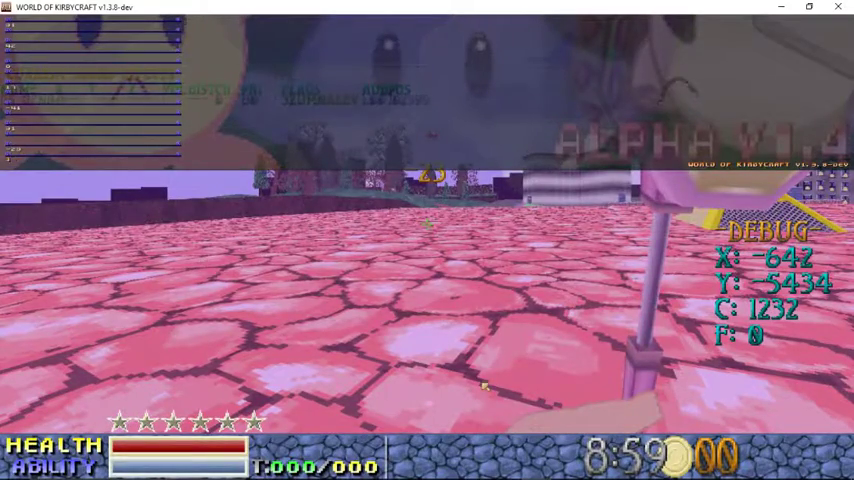
Step: Walk the pink terrain around the striped building toward the apartment blocks
{"action": "key", "text": "w"}
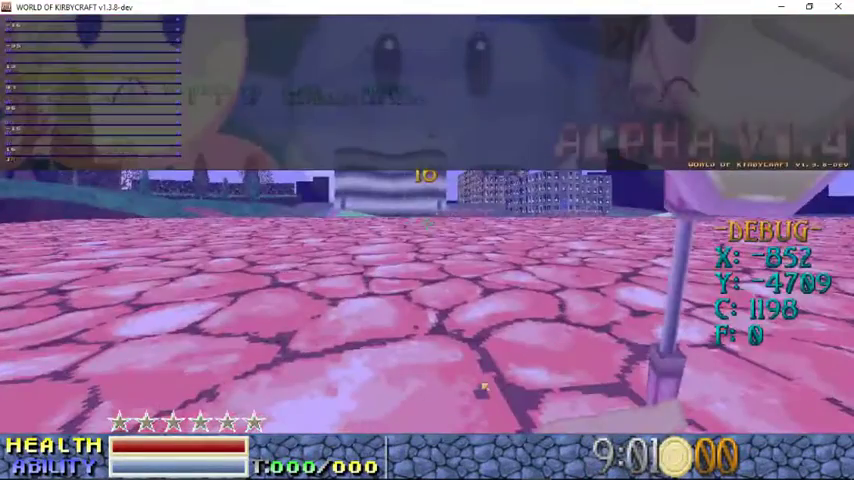
{"action": "key", "text": "w"}
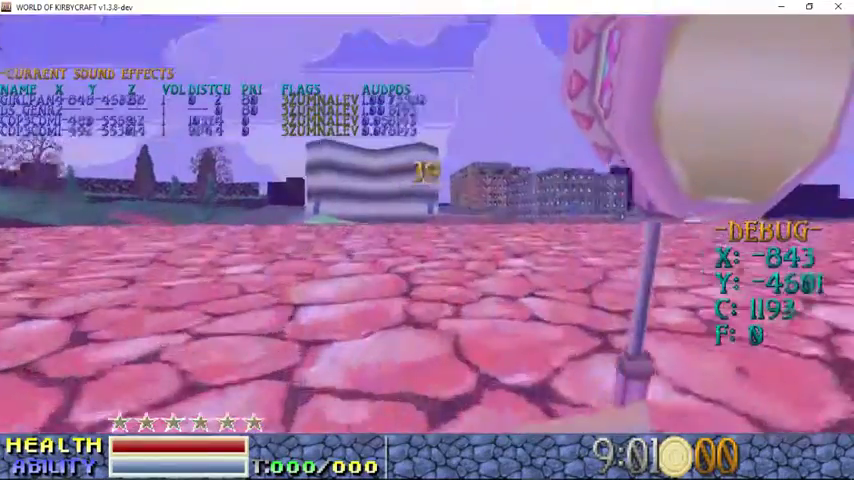
{"action": "key", "text": "w"}
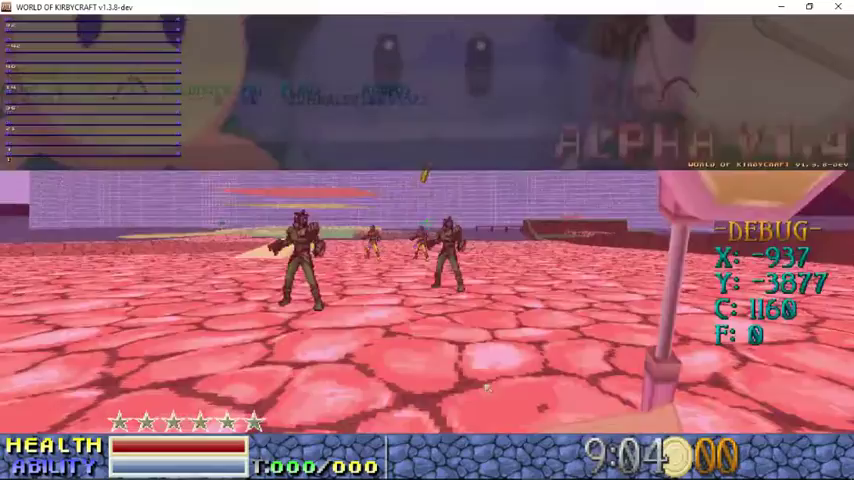
{"action": "key", "text": "w"}
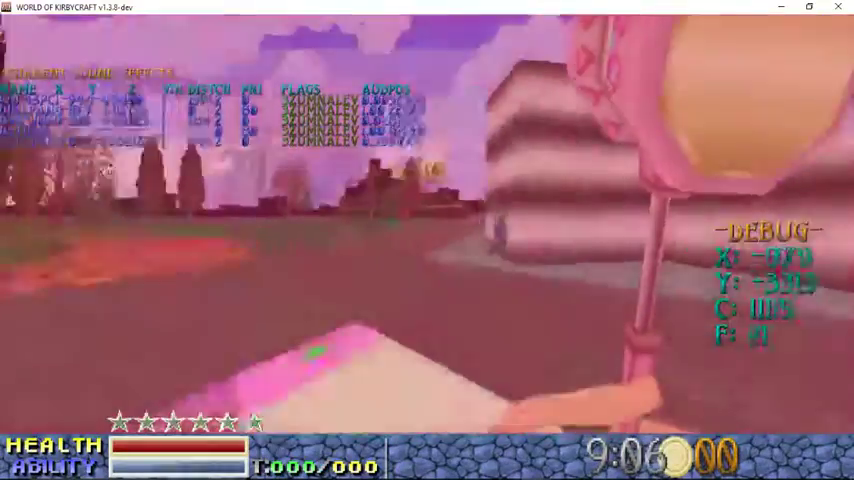
{"action": "key", "text": "w"}
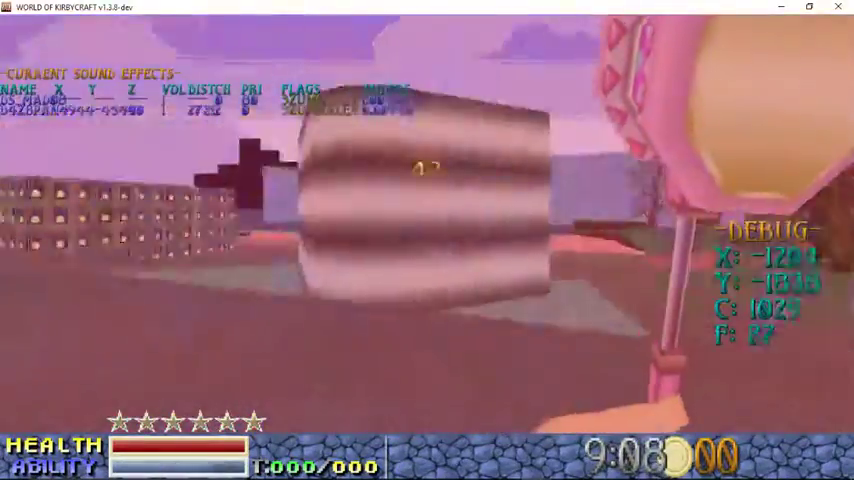
{"action": "key", "text": "w"}
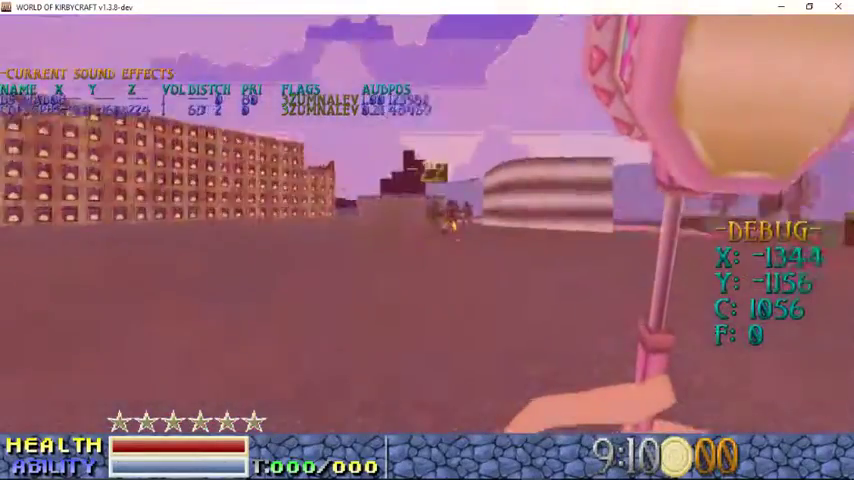
Step: Approach the nearby cops, then head back to the striped building
{"action": "key", "text": "w"}
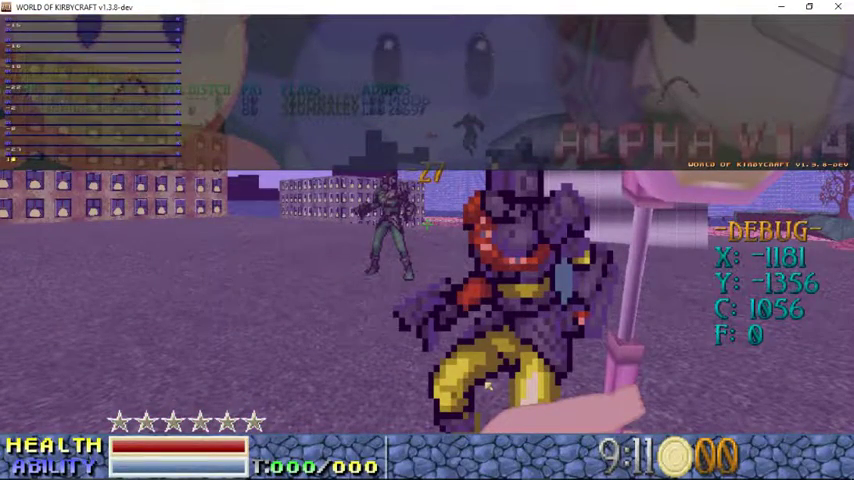
{"action": "key", "text": "w"}
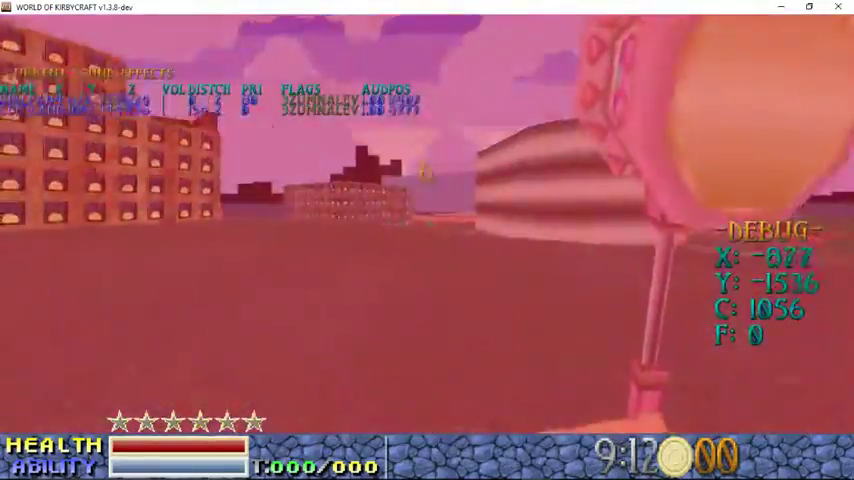
{"action": "key", "text": "w"}
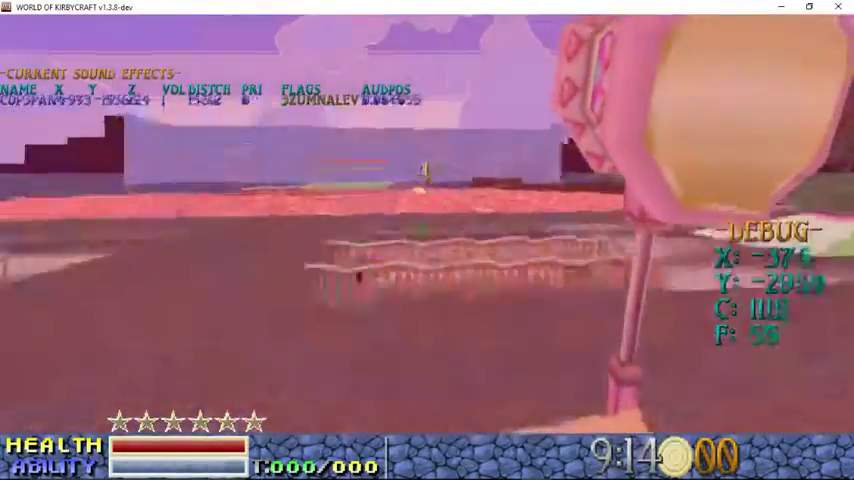
{"action": "key", "text": "w"}
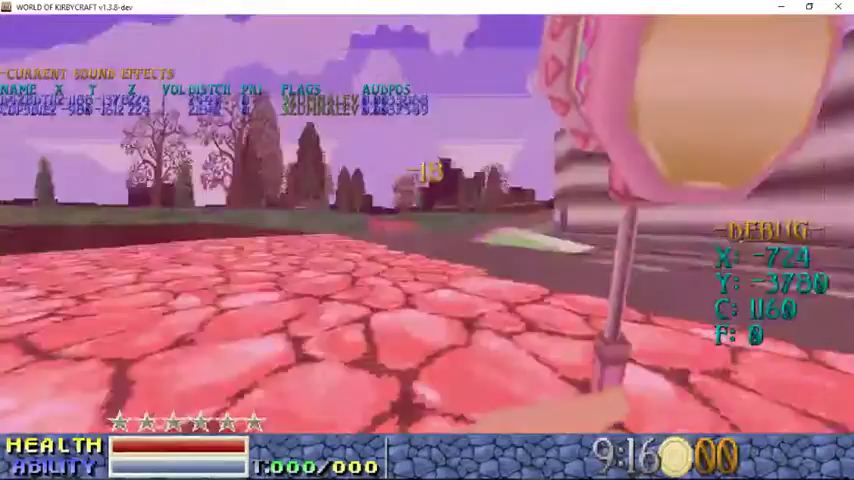
{"action": "key", "text": "w"}
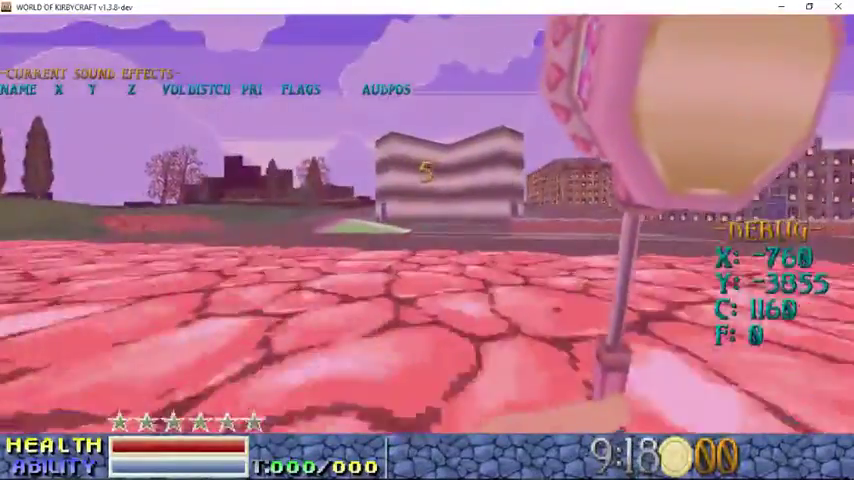
Step: Bring up the console, then travel to the murky purple-tinted lakeshore area
{"action": "key", "text": "Escape"}
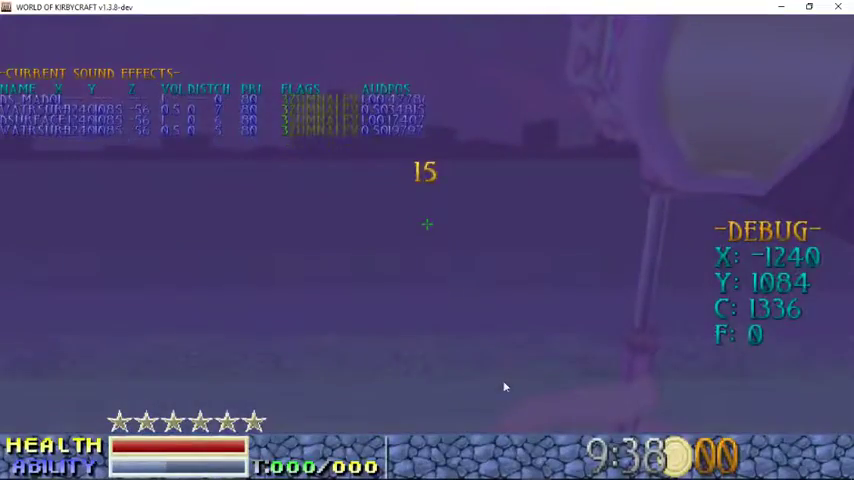
Step: Exit the game back to GZDoom Builder's Hell City map in Sectors mode
{"action": "key", "text": "alt+Tab"}
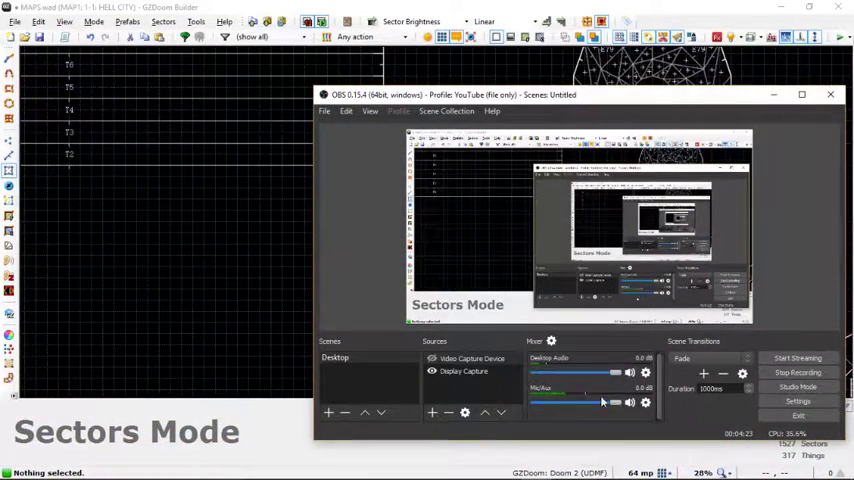